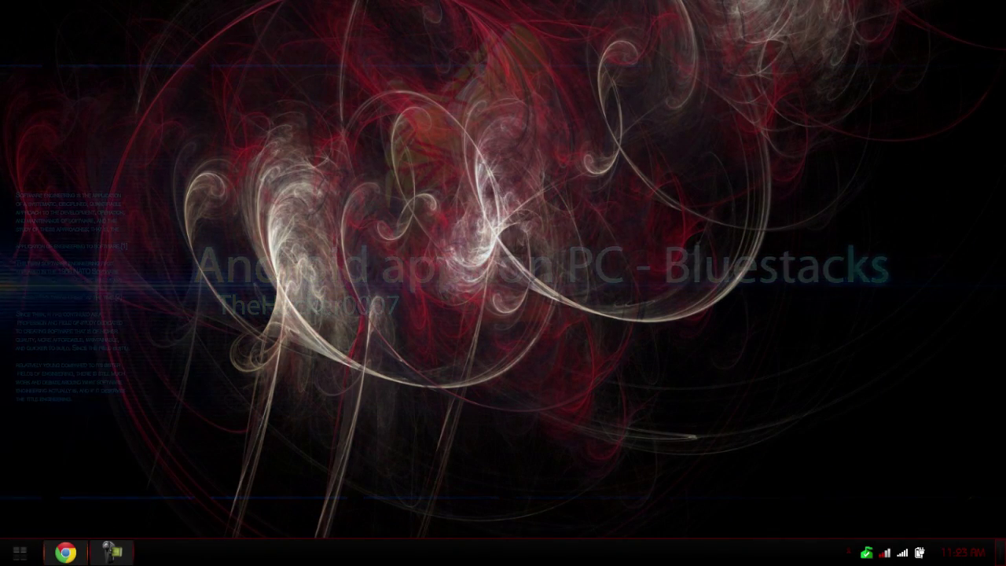
Download the BlueStacks-ThinInstaller .exe from bluestacks.com in Chrome.
{"action": "left_click", "coordinate": [65, 552]}
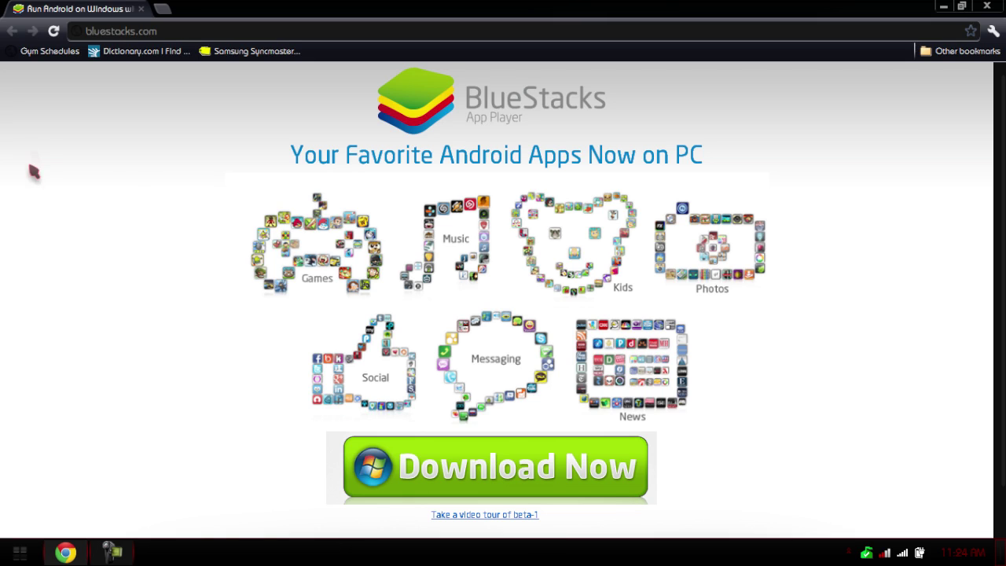
{"action": "left_click", "coordinate": [157, 30]}
{"action": "left_click", "coordinate": [154, 117]}
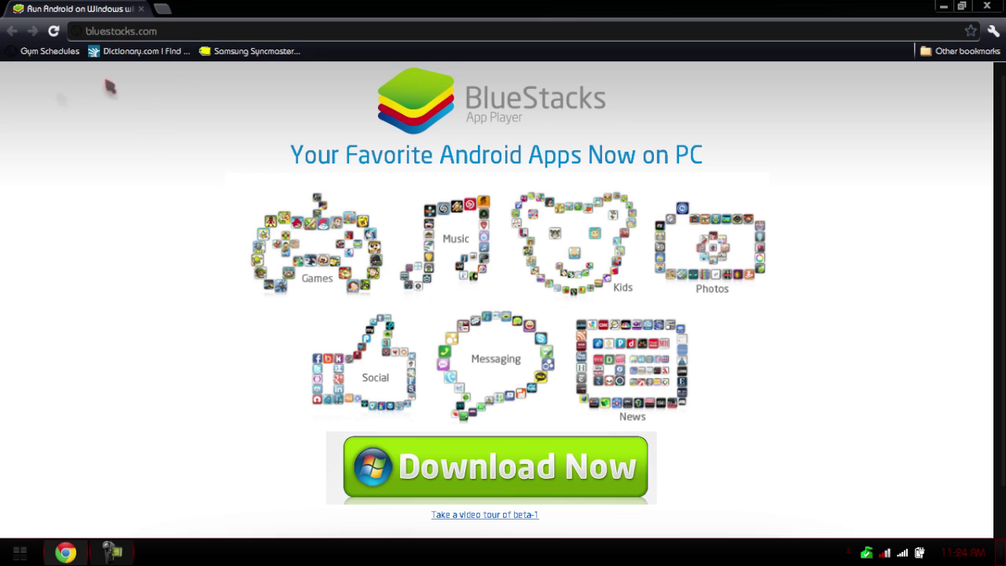
{"action": "left_click", "coordinate": [525, 479]}
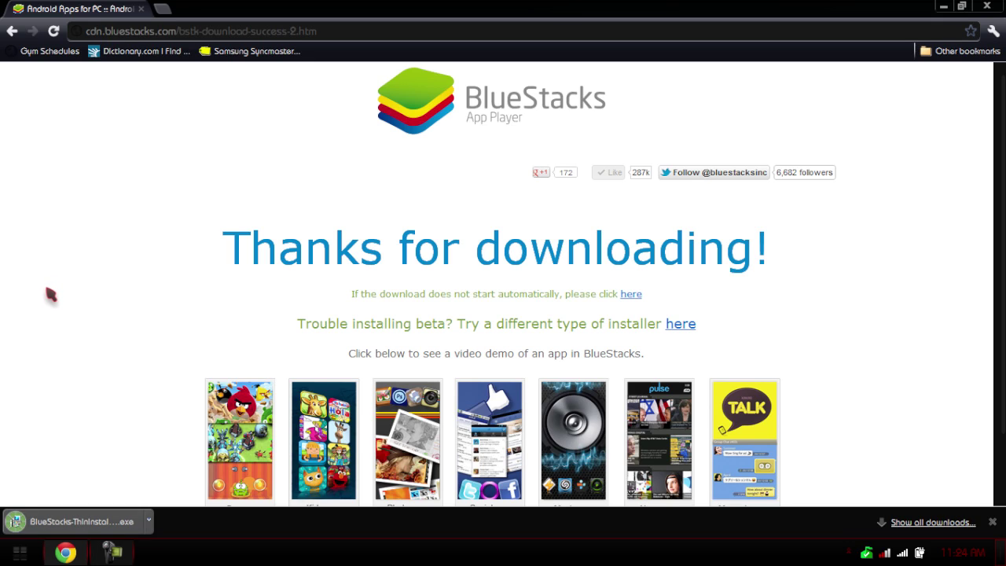
Open the downloaded BlueStacks installer, allow it to Run, and close Chrome.
{"action": "left_click", "coordinate": [149, 520]}
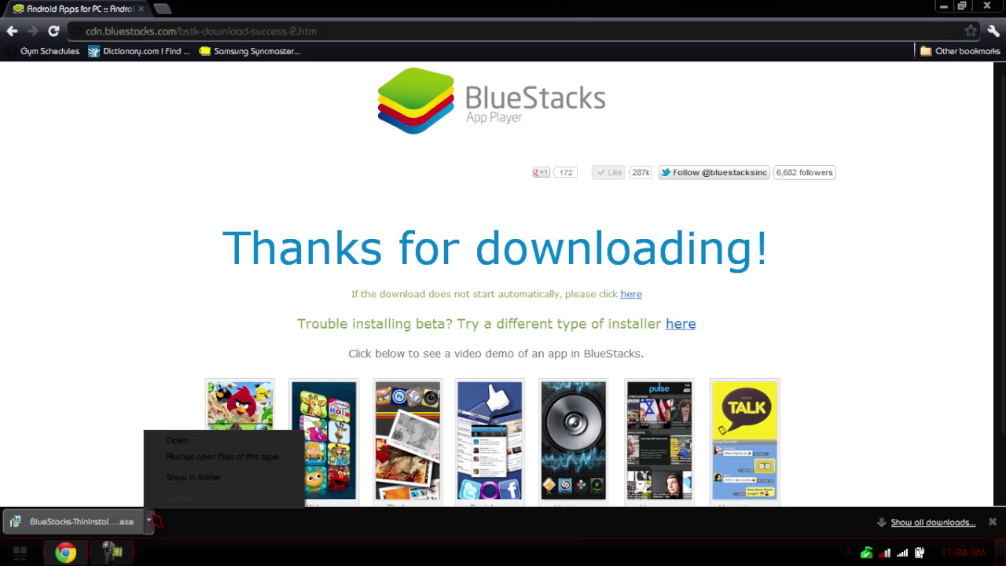
{"action": "left_click", "coordinate": [163, 442]}
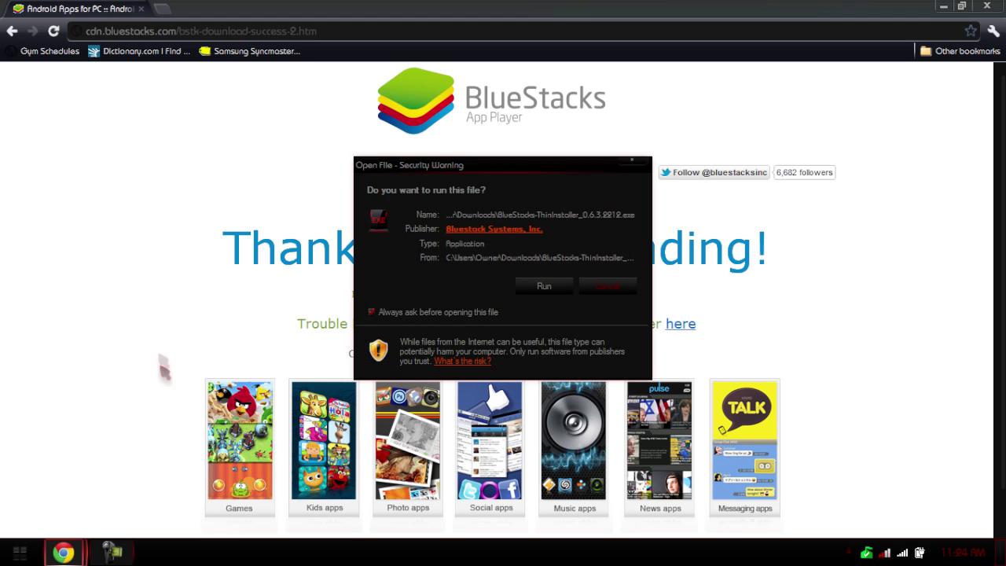
{"action": "left_click", "coordinate": [520, 290]}
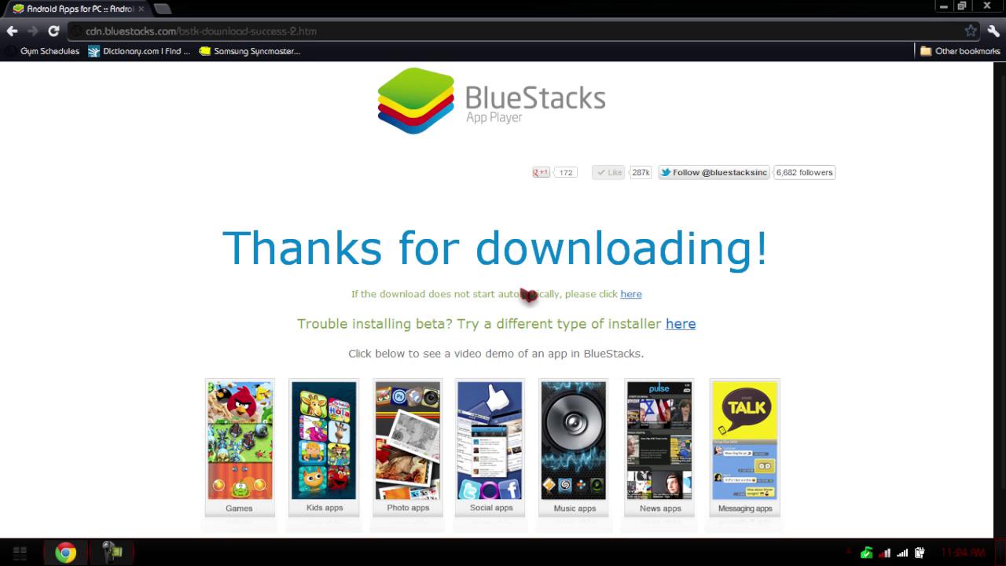
{"action": "left_click", "coordinate": [987, 6]}
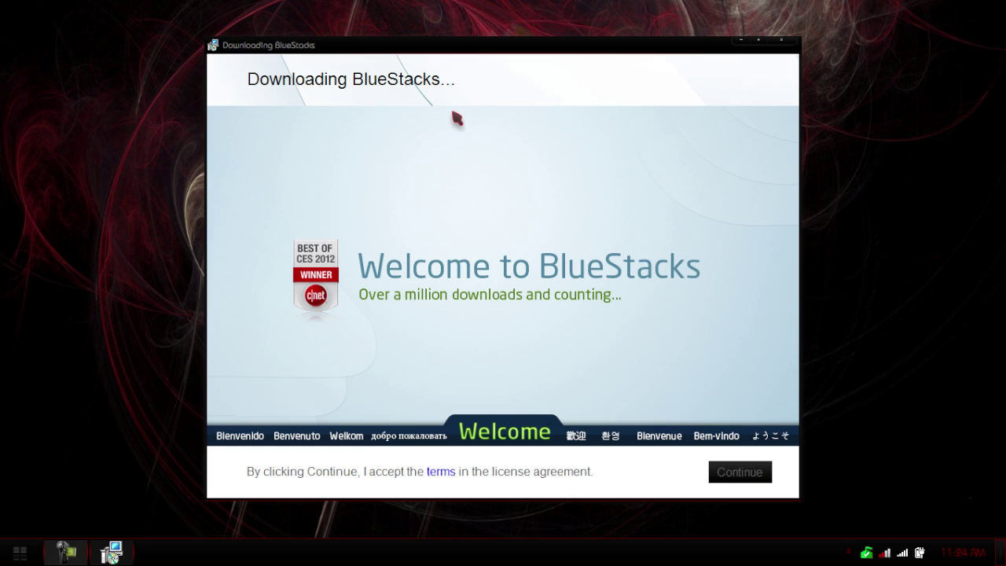
Accept the BlueStacks license with Continue so the setup download proceeds to 100%.
{"action": "left_click", "coordinate": [718, 471]}
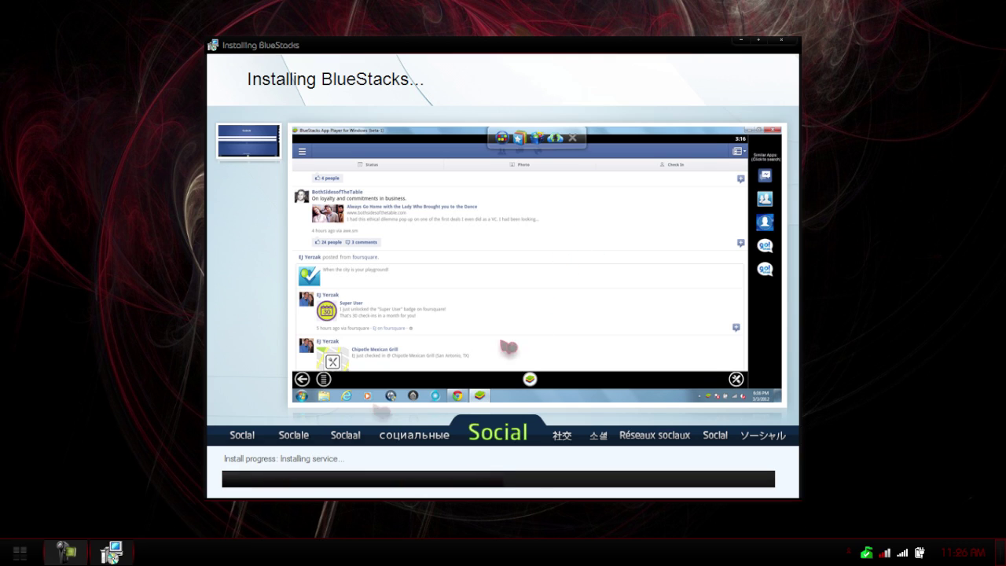
Open and close the Start menu while installation advances to Setting up Android Library.
{"action": "left_click", "coordinate": [22, 554]}
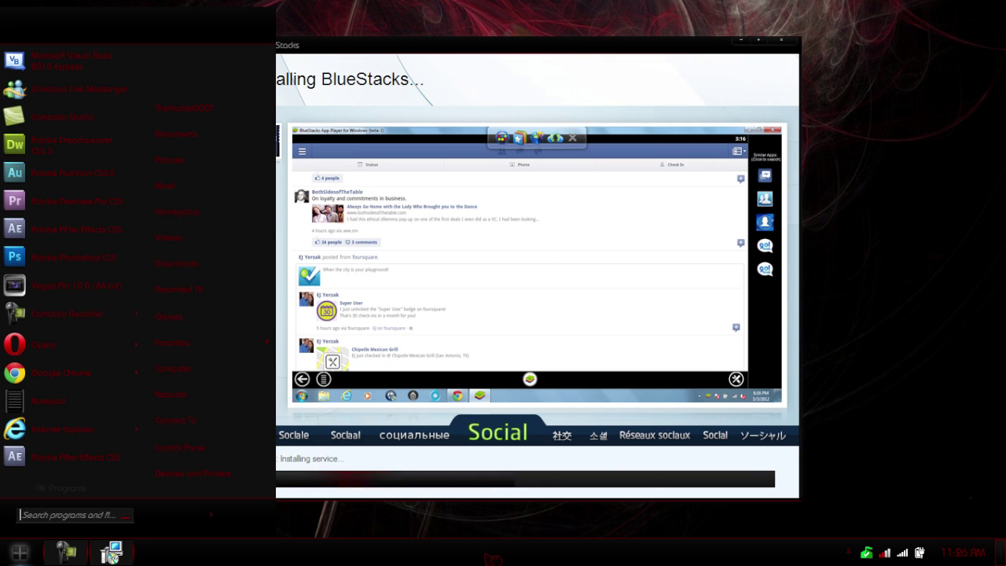
{"action": "left_click", "coordinate": [485, 527]}
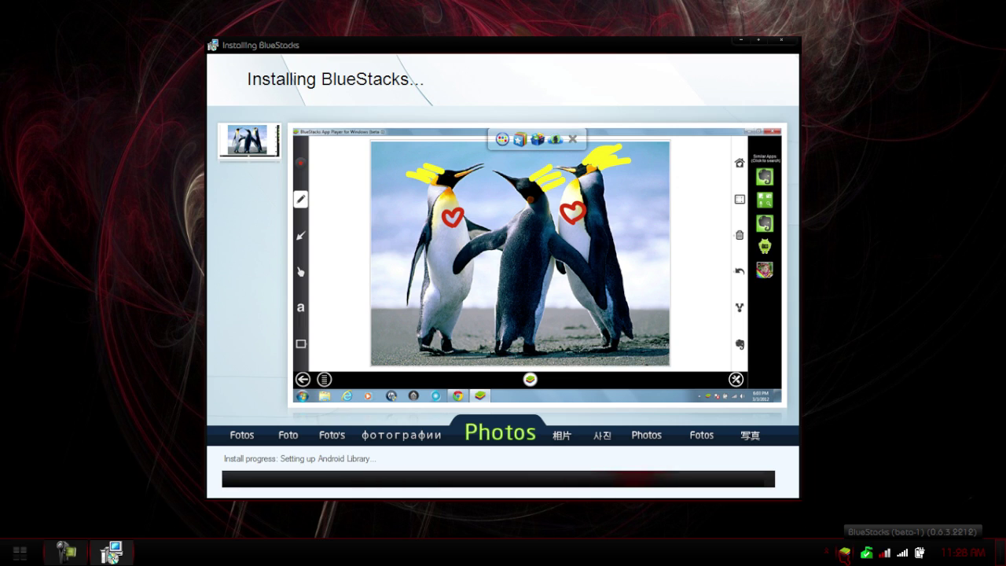
{"action": "right_click", "coordinate": [843, 552]}
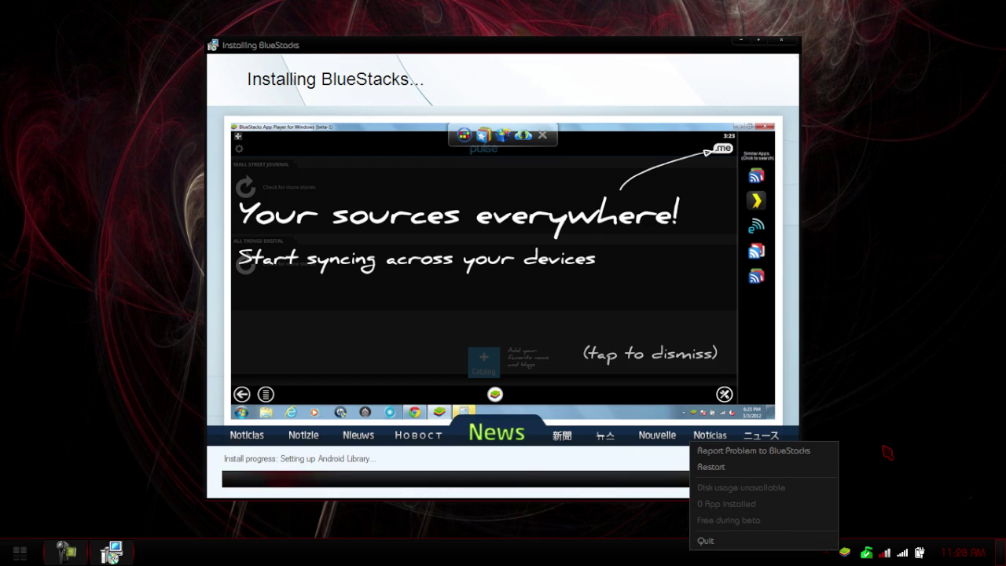
{"action": "left_click", "coordinate": [864, 551]}
{"action": "right_click", "coordinate": [864, 551]}
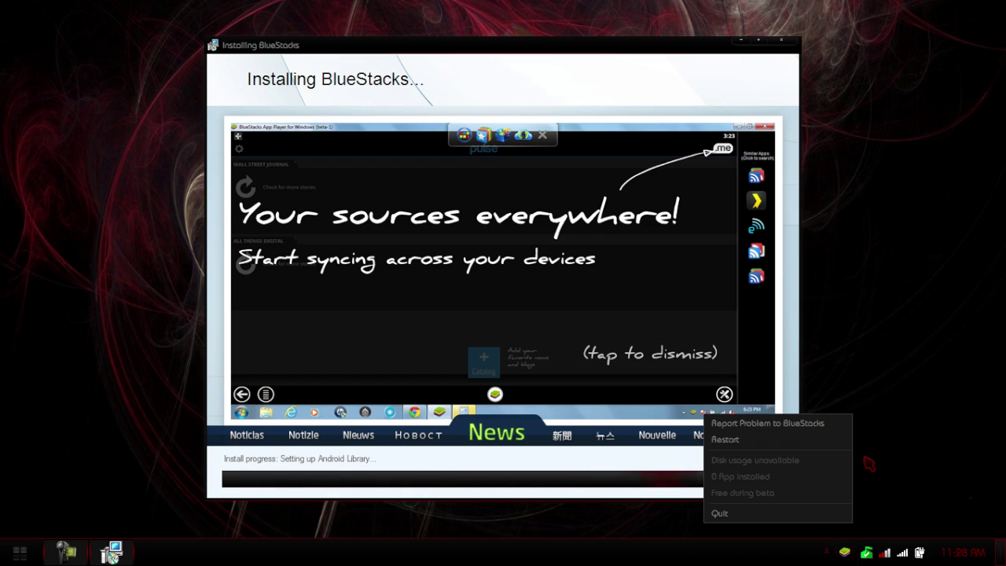
{"action": "left_click", "coordinate": [885, 449]}
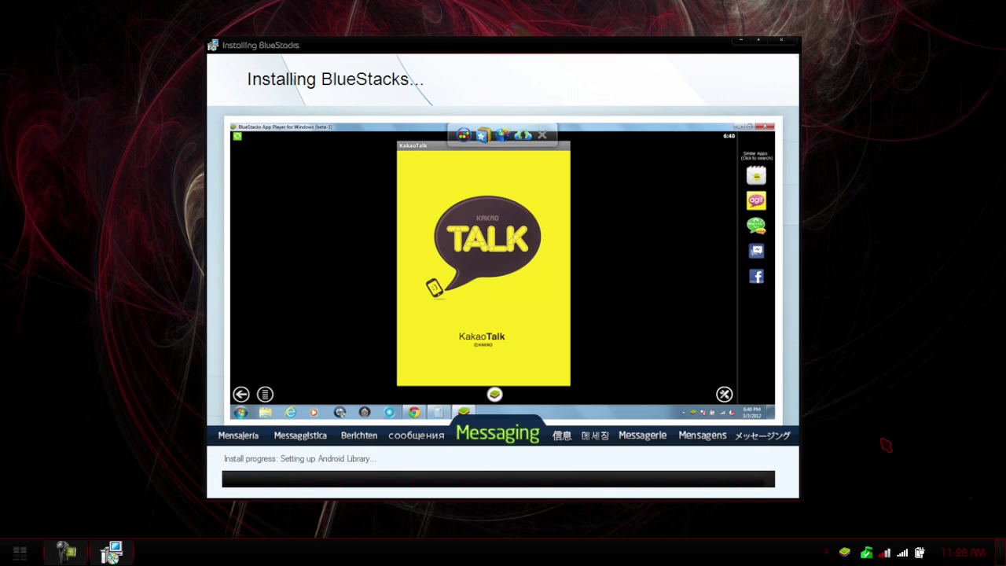
Toggle the Start menu with the Windows key while BlueStacks App Player finishes launching.
{"action": "key", "text": "super"}
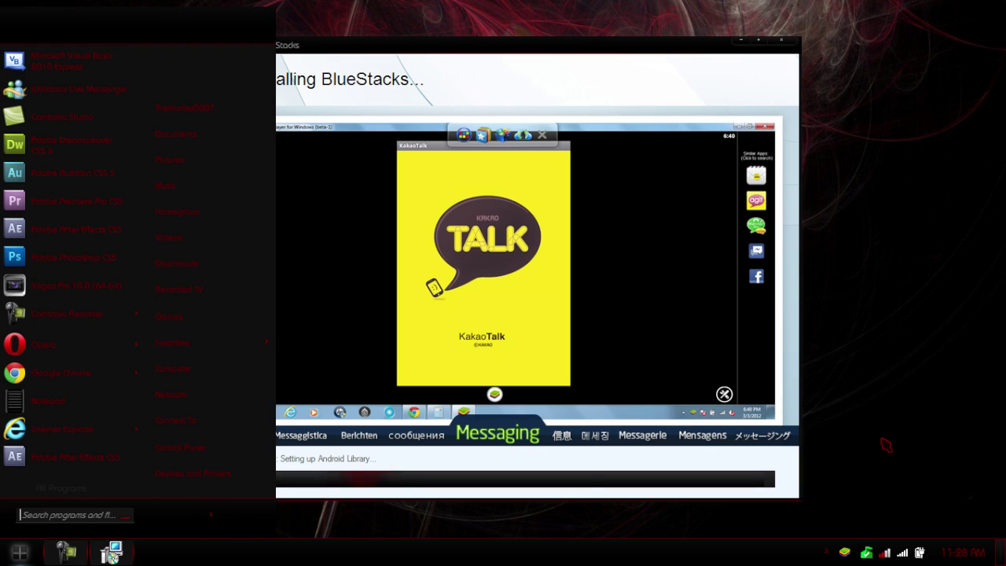
{"action": "key", "text": "super"}
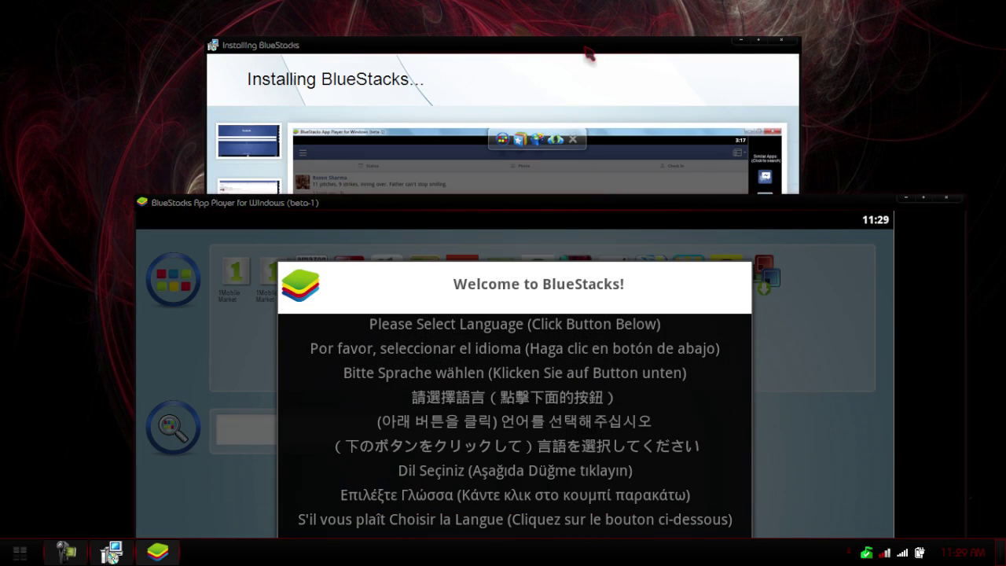
Bring the App Player welcome window forward and advance past the language prompt with Next.
{"action": "left_click_drag", "start_coordinate": [588, 55], "coordinate": [592, 29]}
{"action": "left_click_drag", "start_coordinate": [178, 207], "coordinate": [183, 48]}
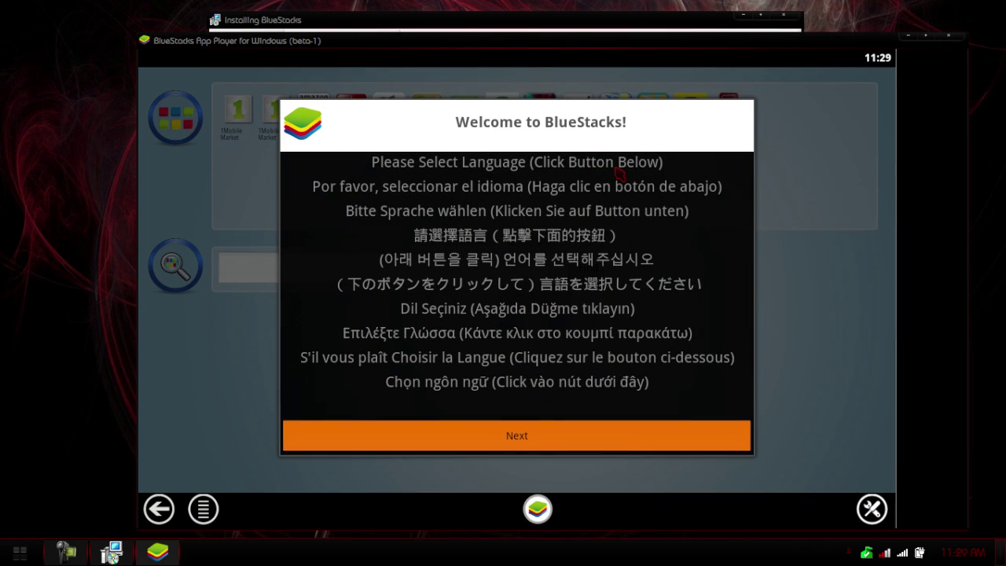
{"action": "left_click", "coordinate": [509, 444]}
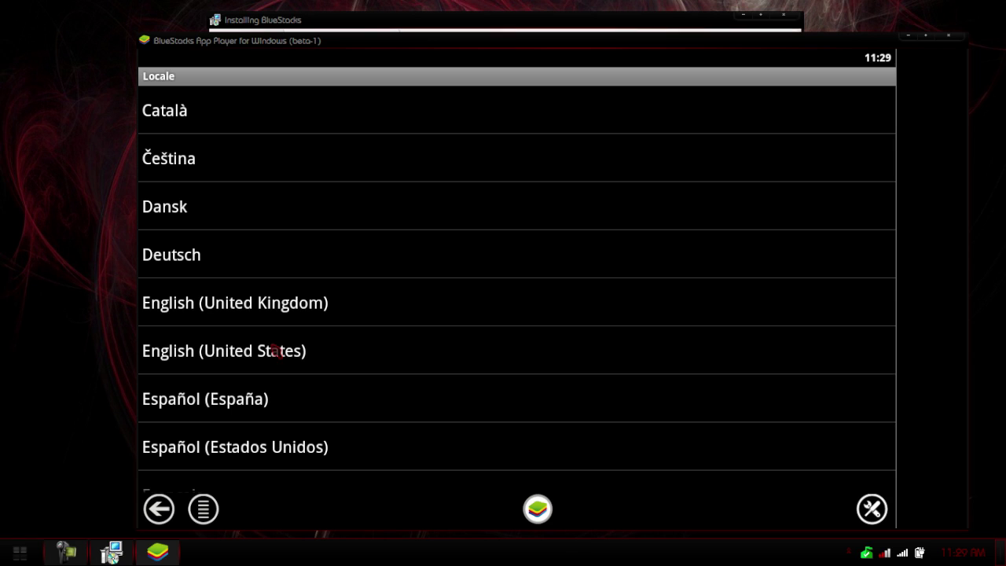
Choose English (United States) in the Locale list.
{"action": "left_click", "coordinate": [277, 352]}
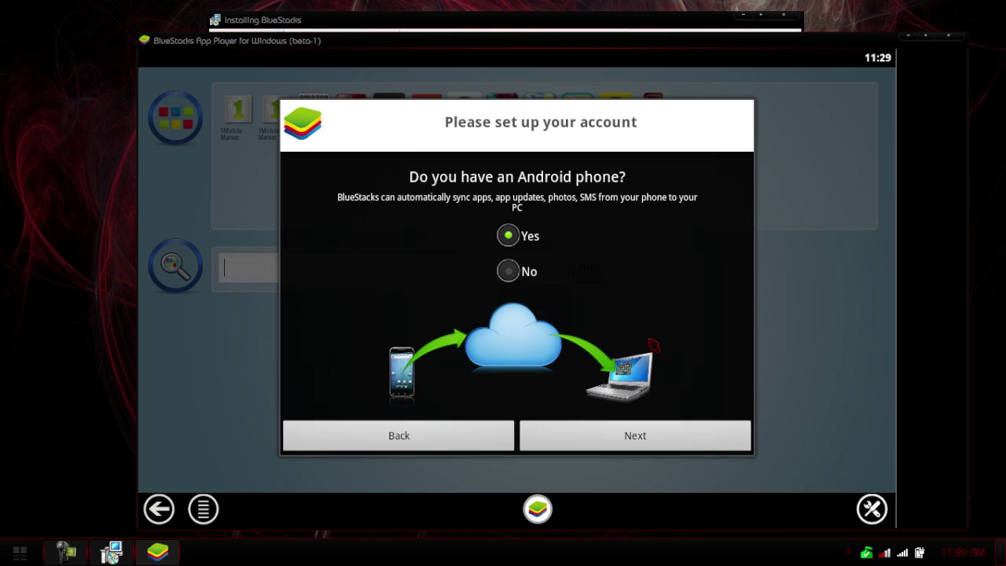
Answer No to 'Do you have an Android phone?' and continue to registration.
{"action": "left_click", "coordinate": [510, 272]}
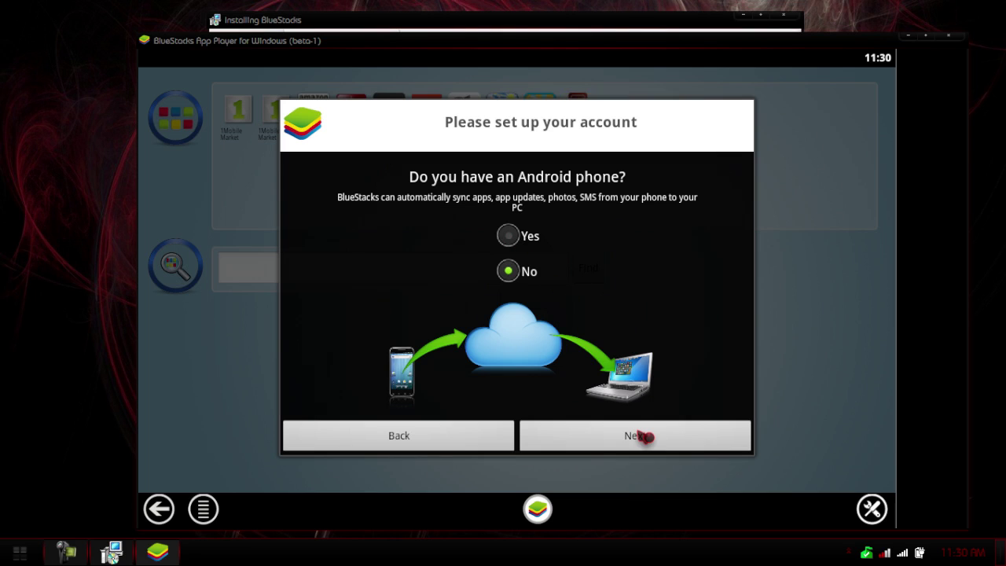
{"action": "left_click", "coordinate": [642, 436]}
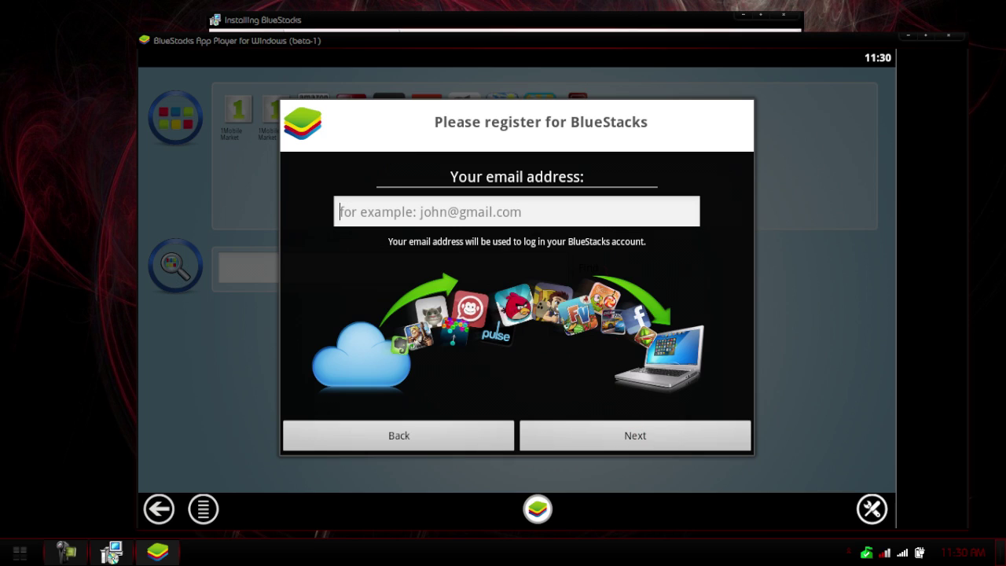
Enter the user's e-mail address in the registration field and submit it to get the PIN.
{"action": "left_click", "coordinate": [599, 221]}
{"action": "left_click", "coordinate": [599, 221]}
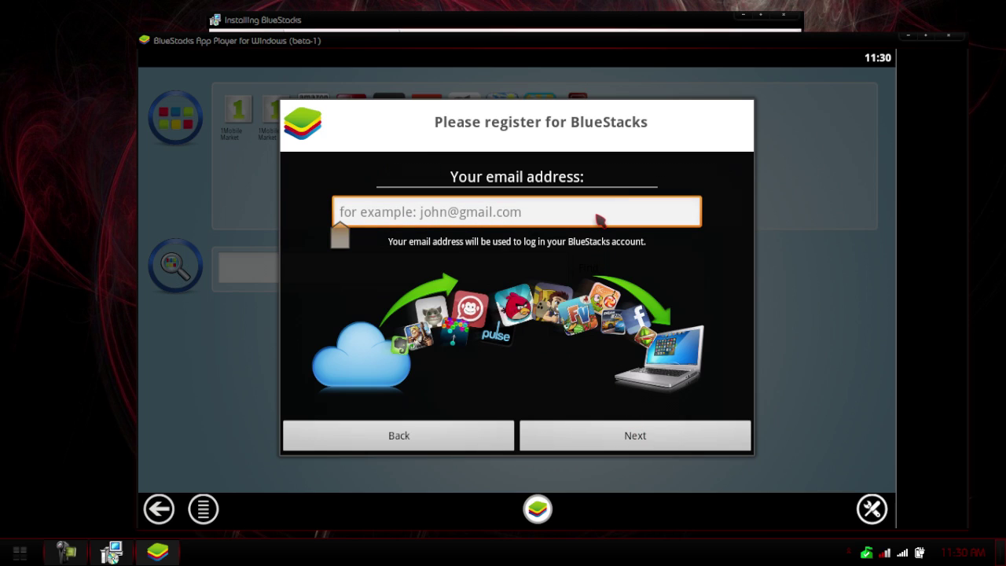
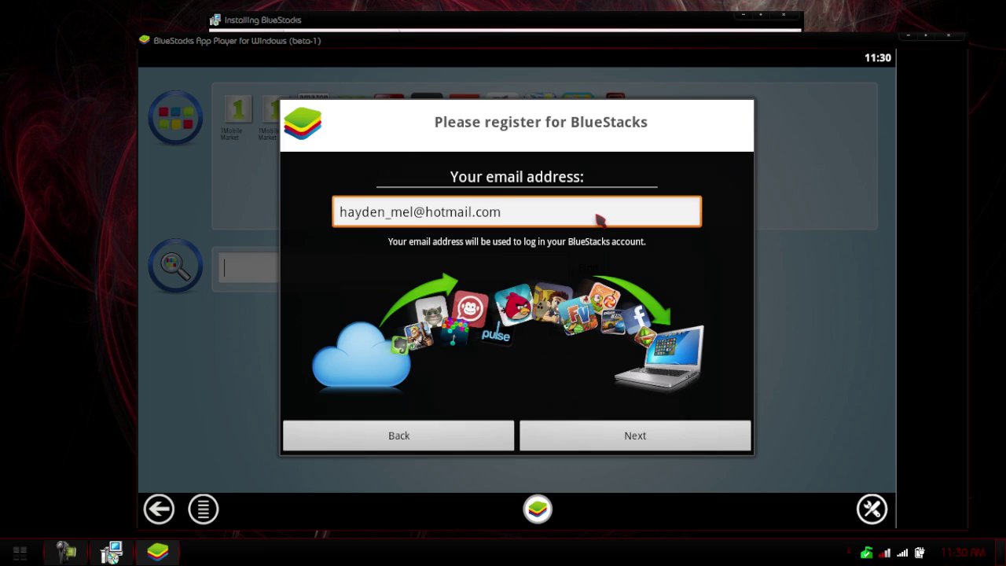
{"action": "left_click", "coordinate": [635, 436]}
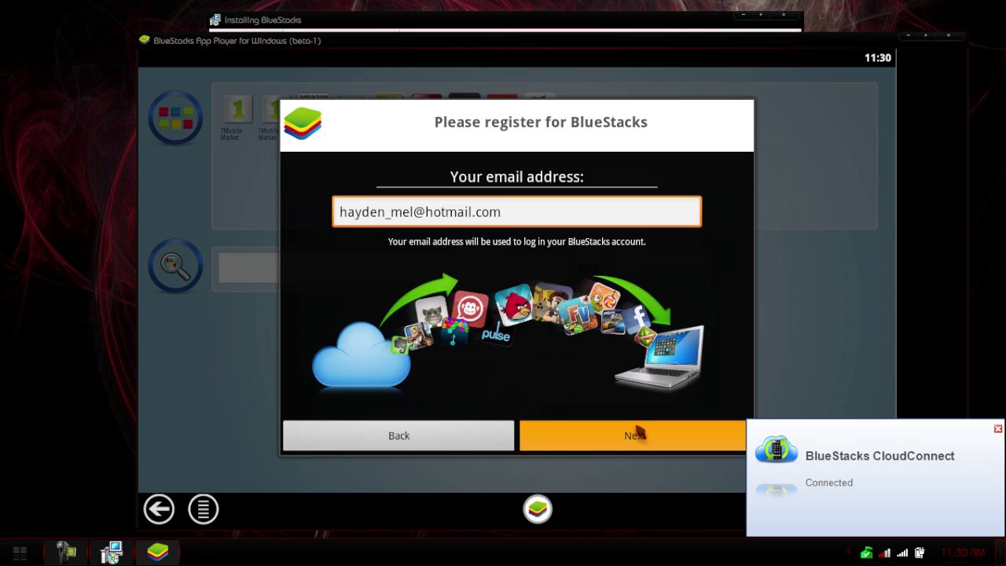
{"action": "left_click", "coordinate": [638, 431]}
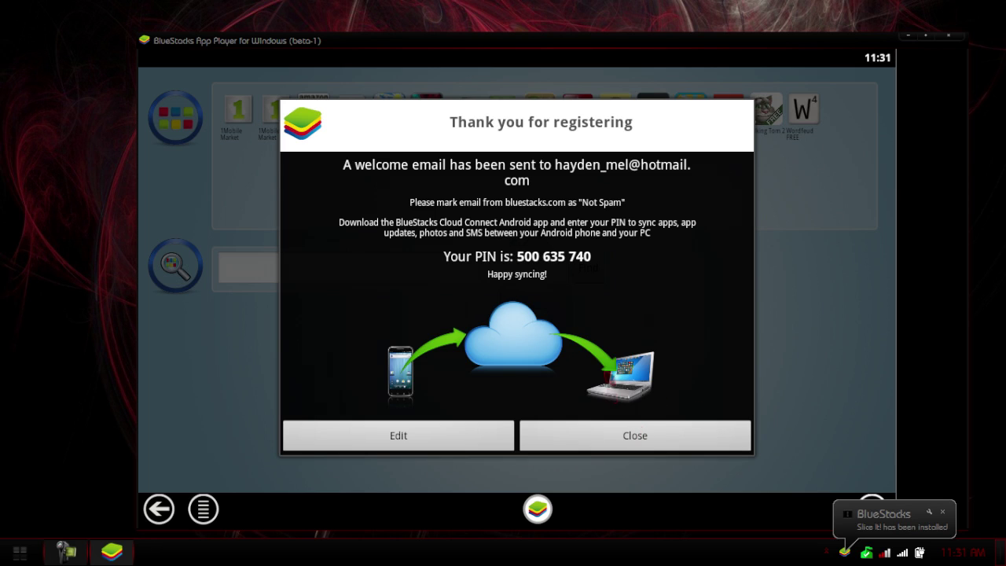
Close the 'Thank you for registering' PIN message to reach the App Player home screen.
{"action": "left_click", "coordinate": [616, 429]}
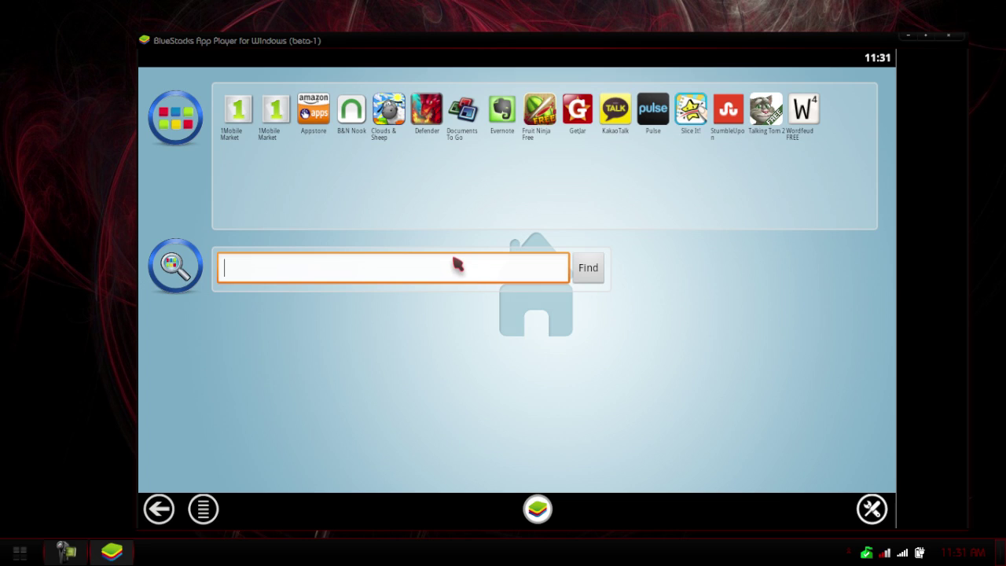
Search the app stores for 'angry birds' and download Angry Birds Space from the results.
{"action": "type", "text": "angry"}
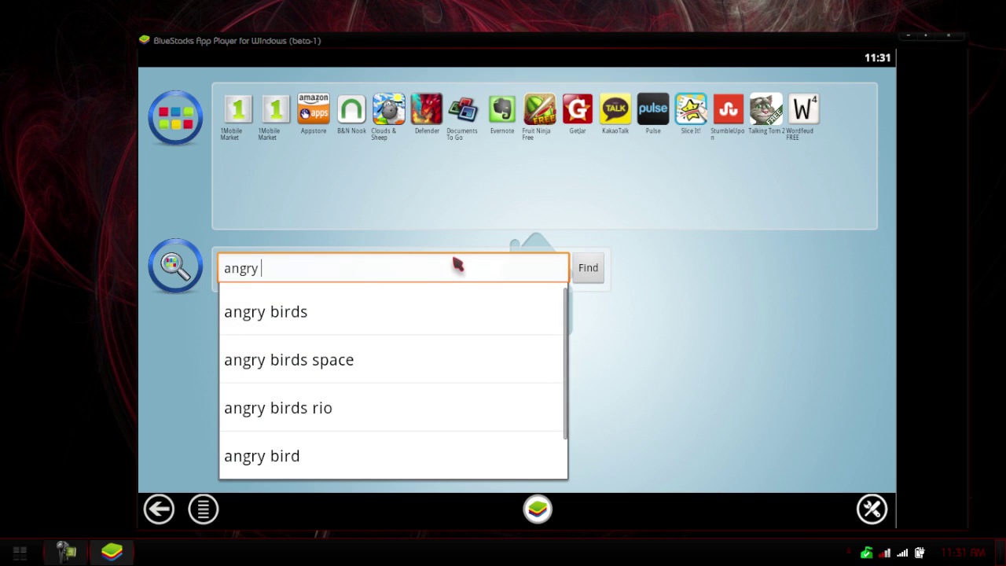
{"action": "left_click", "coordinate": [323, 315]}
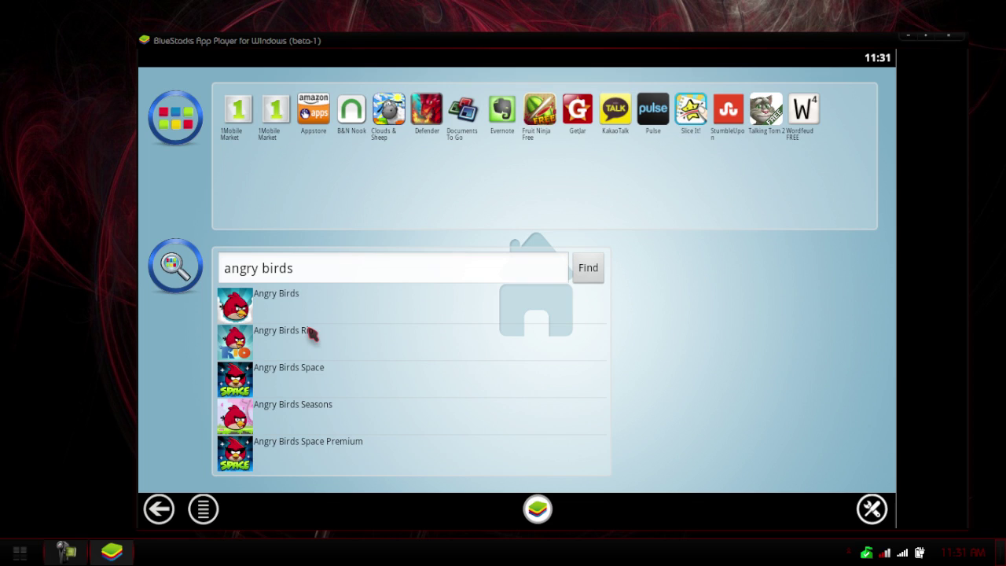
{"action": "left_click", "coordinate": [320, 375]}
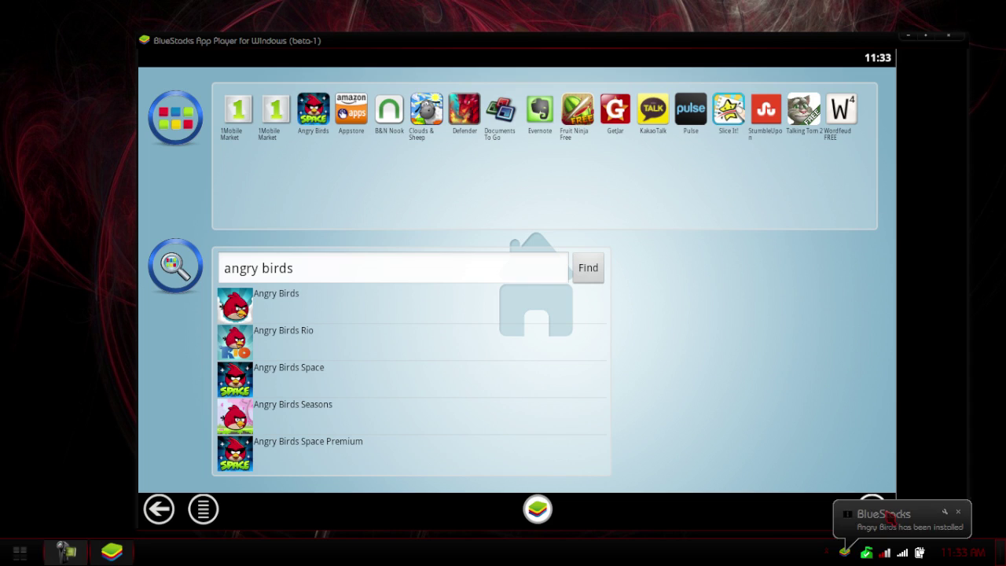
Dismiss the Angry Birds Space installation notification.
{"action": "left_click", "coordinate": [887, 515]}
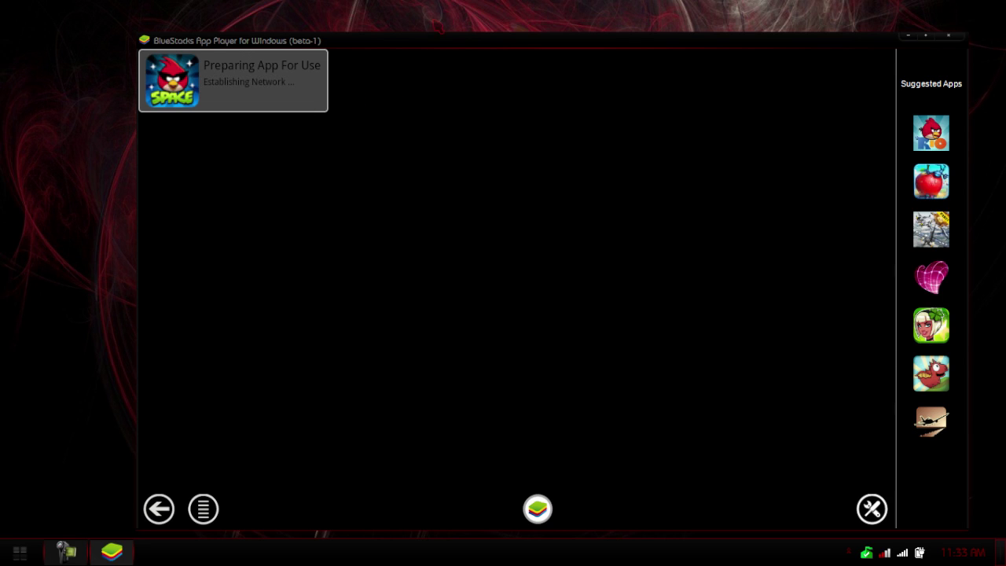
Move the BlueStacks window up and left while Angry Birds Space loads.
{"action": "left_click_drag", "start_coordinate": [493, 46], "coordinate": [461, 33]}
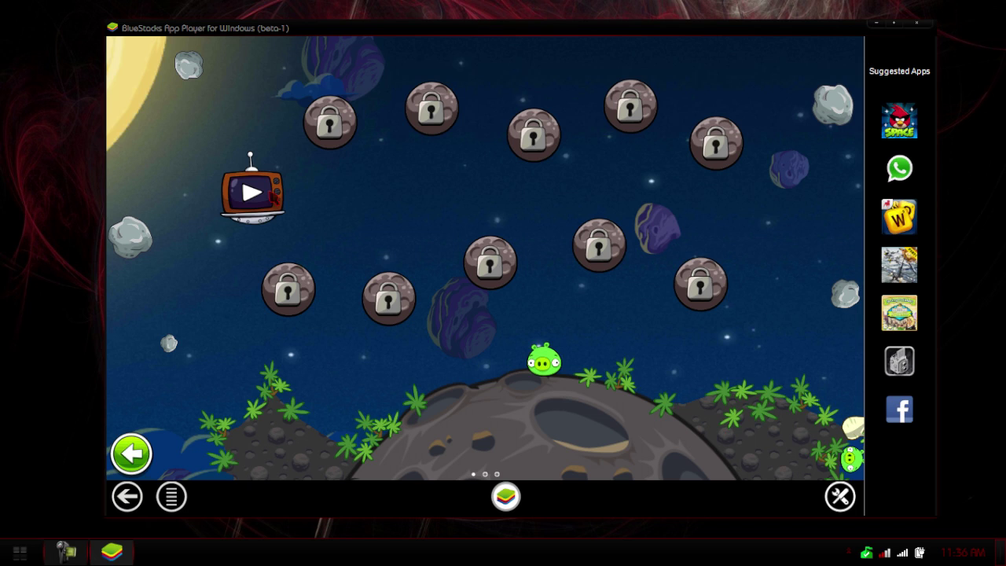
Play the Angry Birds Space comic intro and confirm it to load the first level.
{"action": "left_click", "coordinate": [273, 198]}
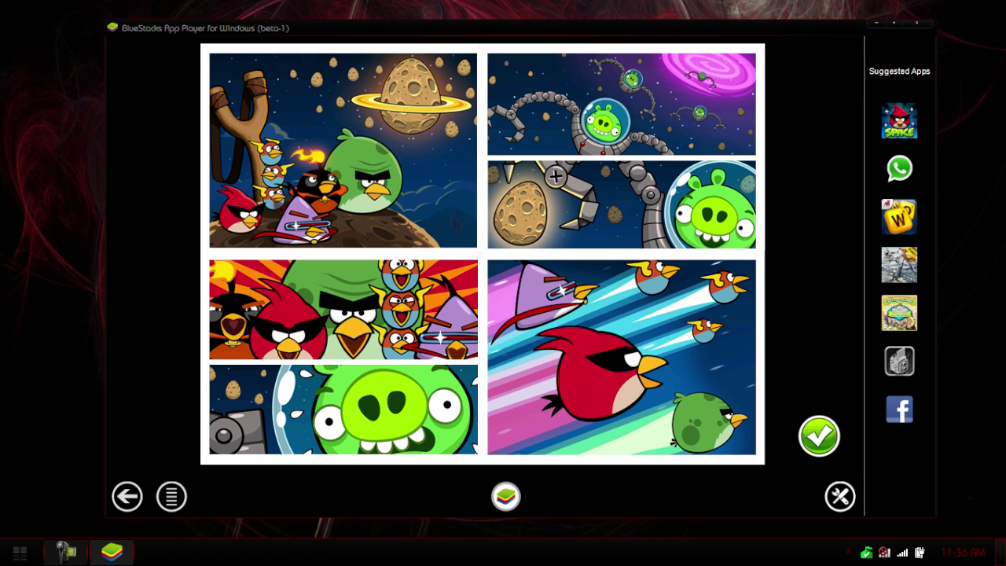
{"action": "left_click", "coordinate": [816, 437]}
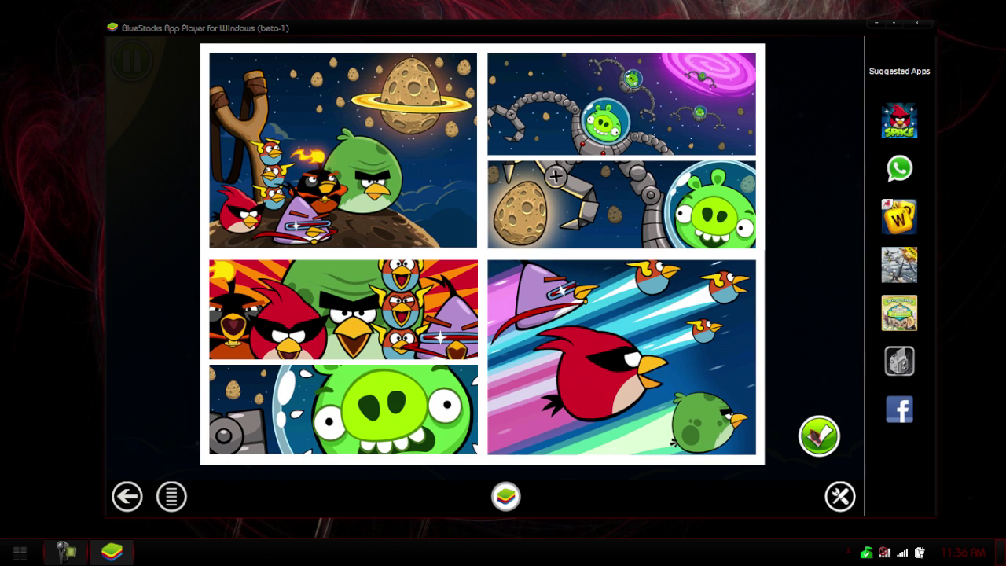
{"action": "left_click", "coordinate": [817, 435]}
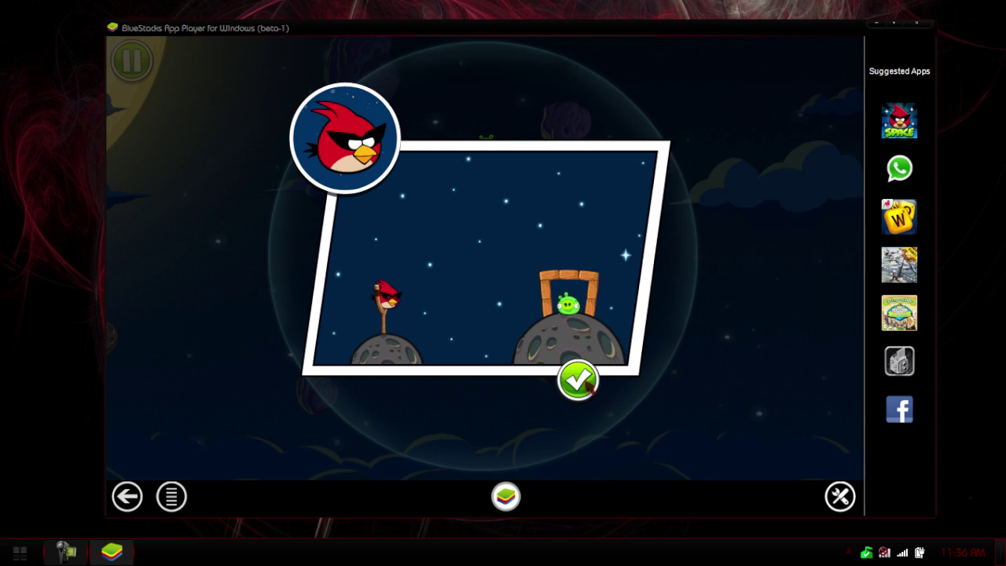
Clear level 1 with the red bird for three stars and 27580, then return to level select.
{"action": "left_click", "coordinate": [582, 385]}
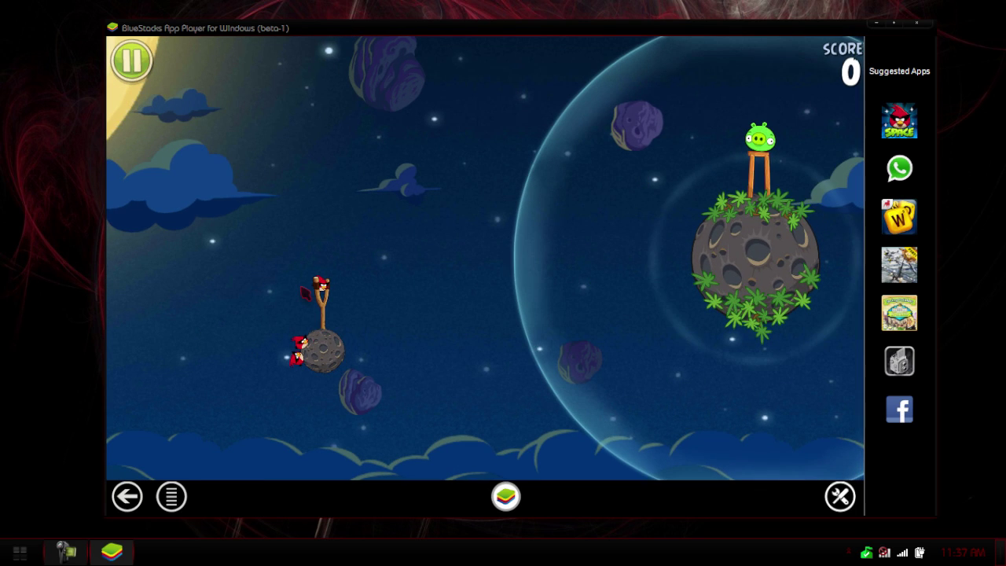
{"action": "left_click_drag", "start_coordinate": [319, 287], "coordinate": [273, 320]}
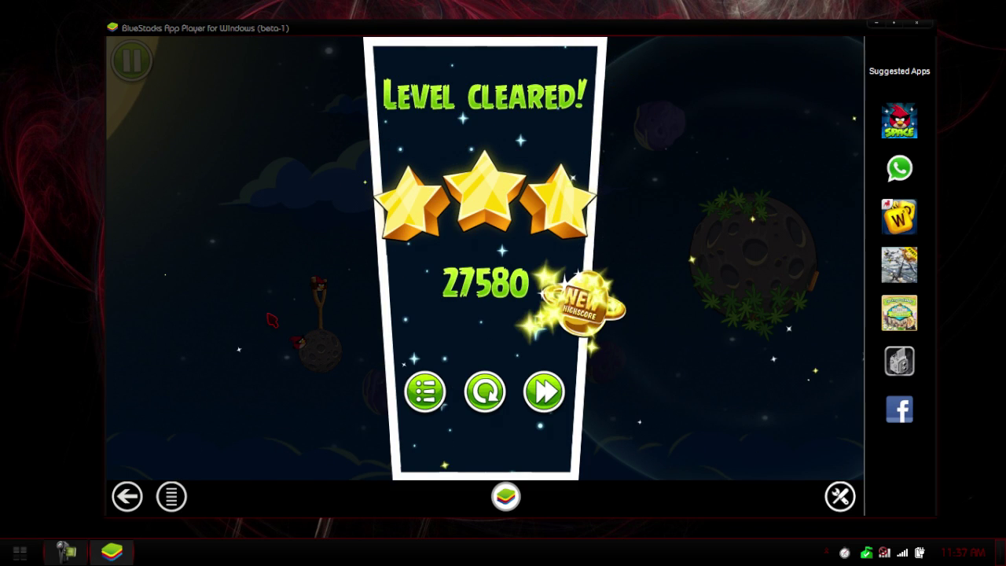
{"action": "left_click", "coordinate": [441, 399]}
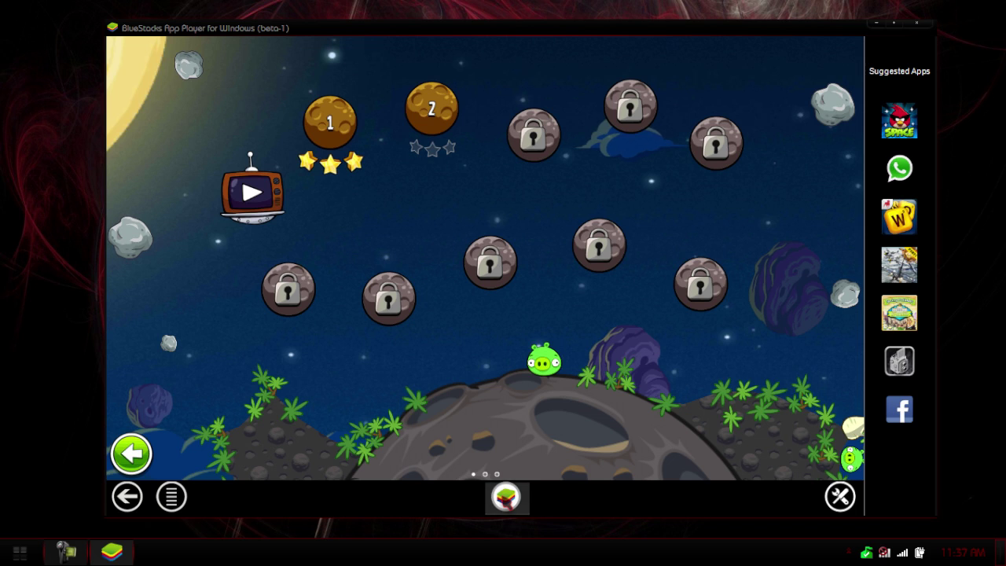
Go back to the BlueStacks home screen and bring up the Settings list.
{"action": "left_click", "coordinate": [507, 496]}
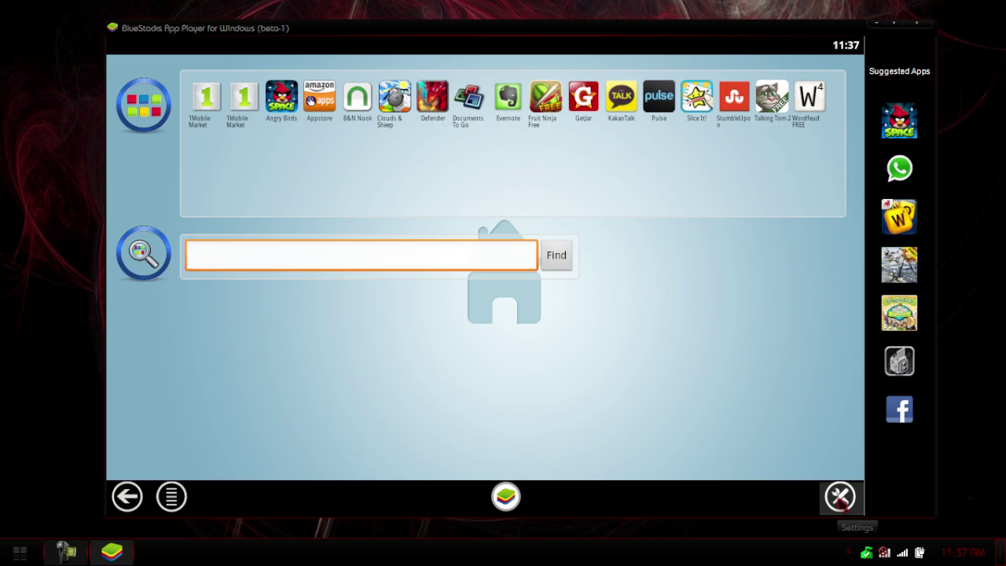
{"action": "left_click", "coordinate": [839, 496]}
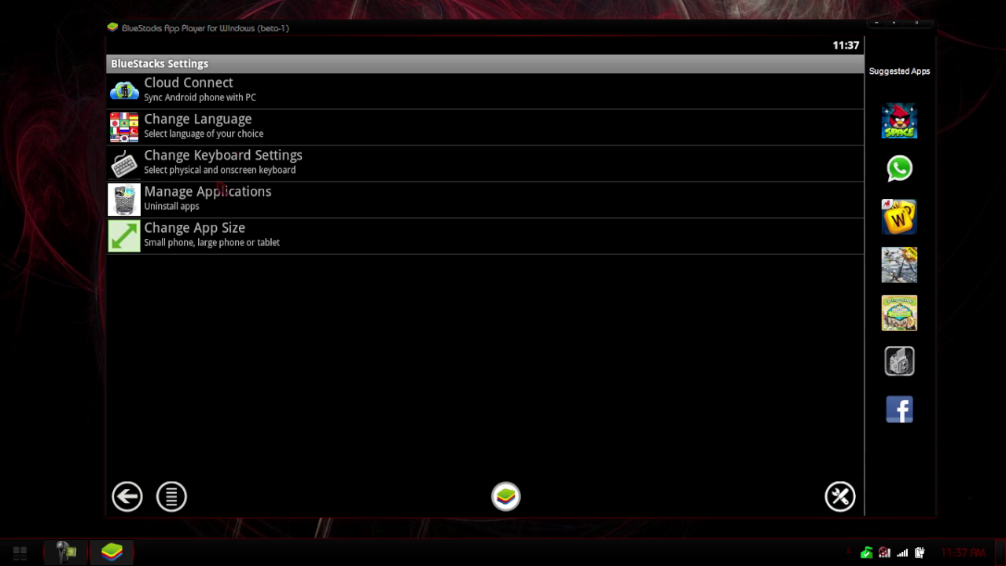
Register for Cloud Connect from Settings to display the phone-sync PIN.
{"action": "left_click", "coordinate": [258, 98]}
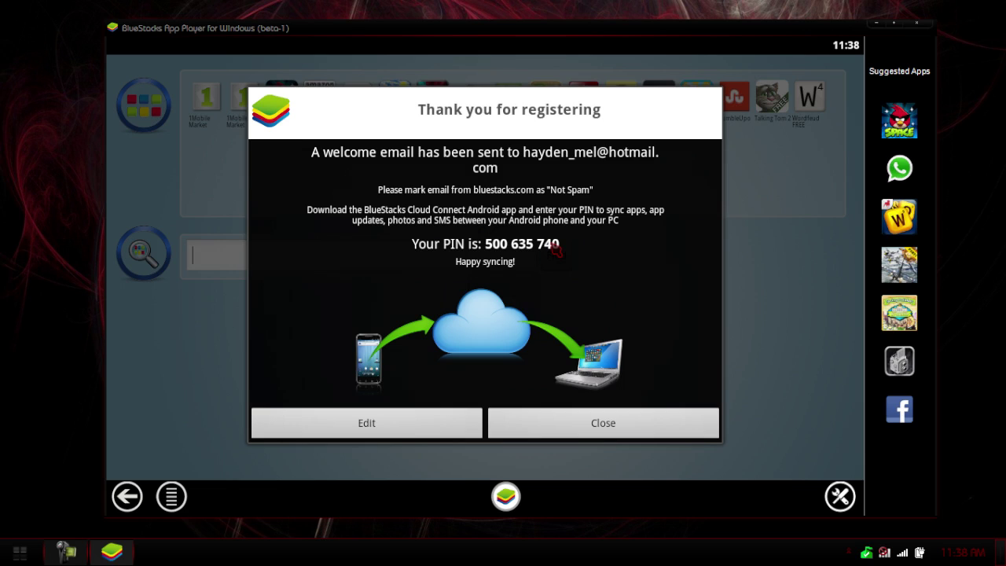
Close the PIN notice, open StumbleUpon to its sign-in page, then go back home.
{"action": "left_click", "coordinate": [569, 433]}
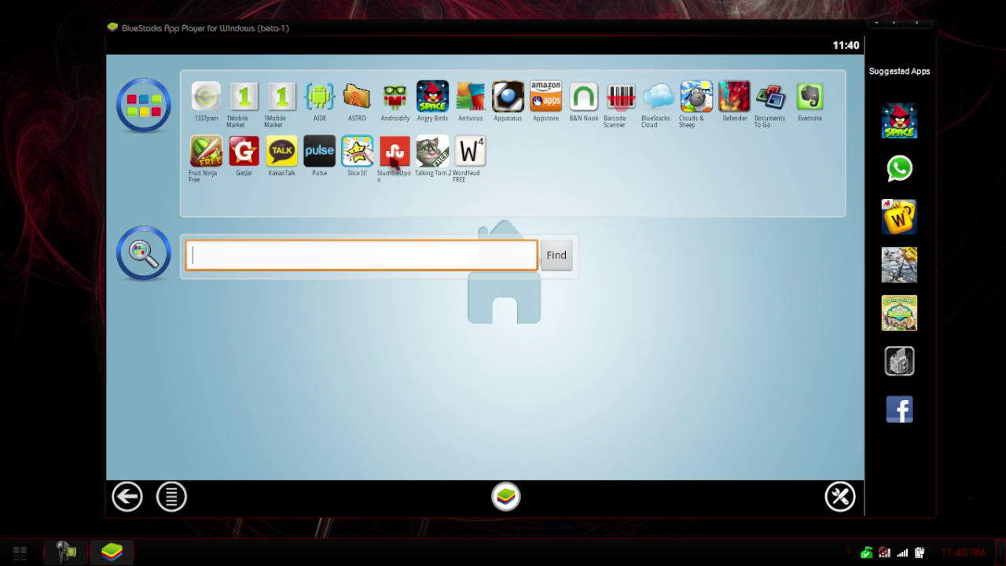
{"action": "left_click", "coordinate": [393, 159]}
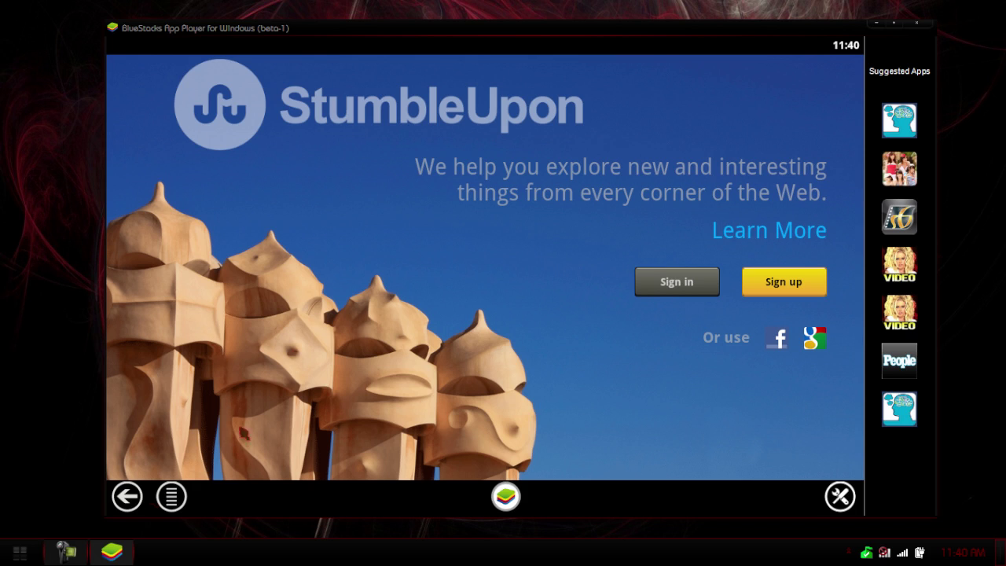
{"action": "left_click", "coordinate": [126, 496]}
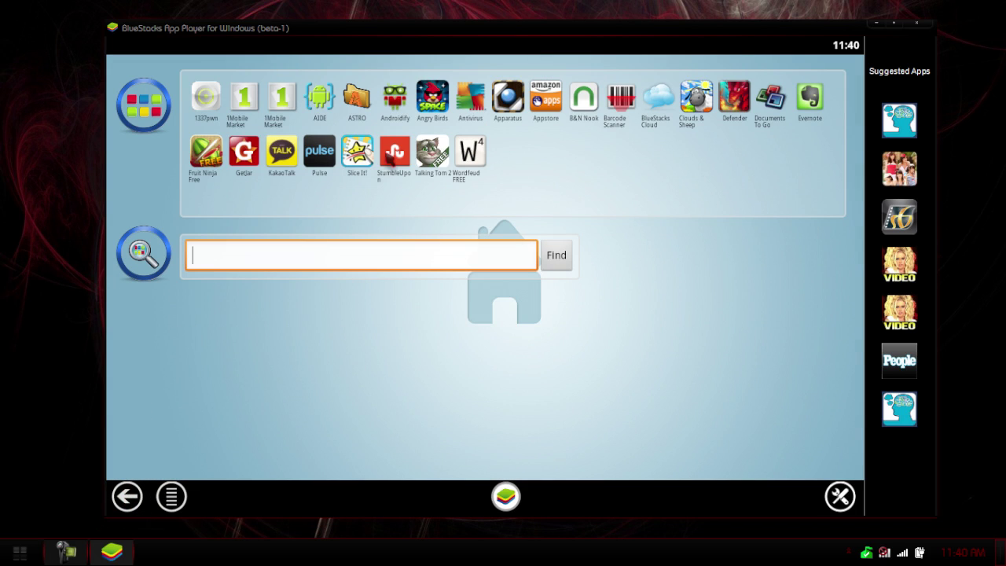
Launch ASTRO, accept its licence, and browse Internal Memory in its file manager.
{"action": "left_click", "coordinate": [359, 101]}
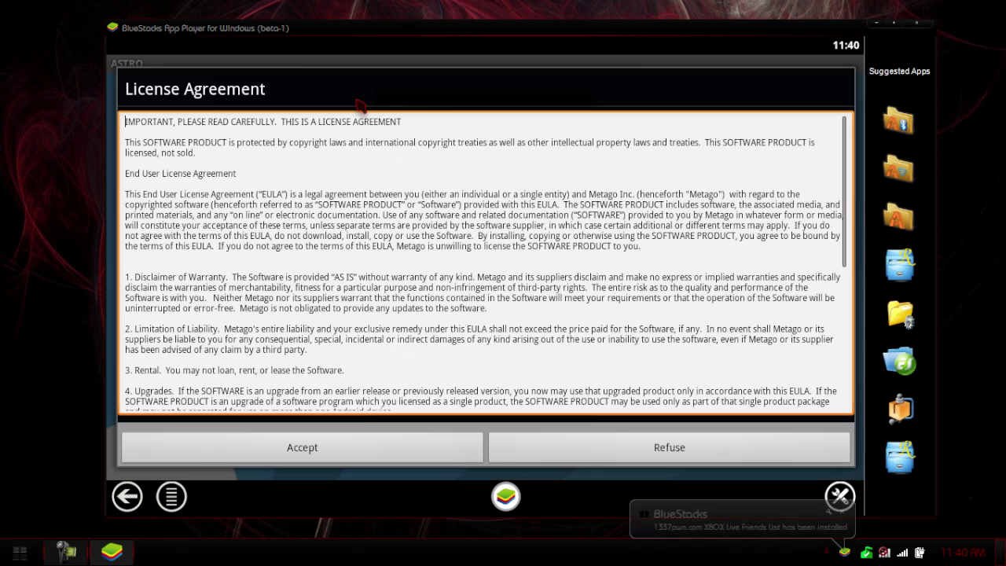
{"action": "left_click", "coordinate": [372, 456]}
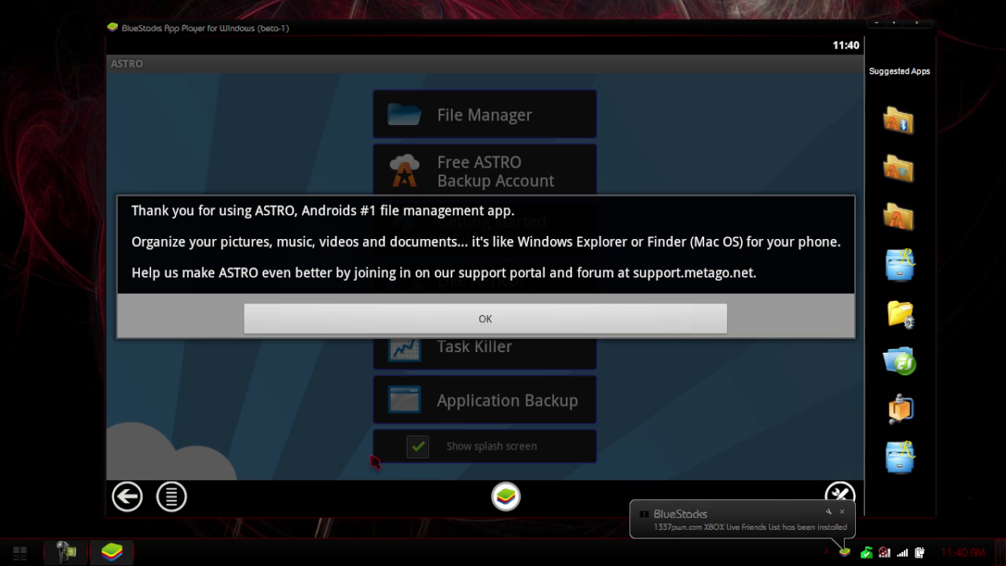
{"action": "left_click", "coordinate": [359, 329]}
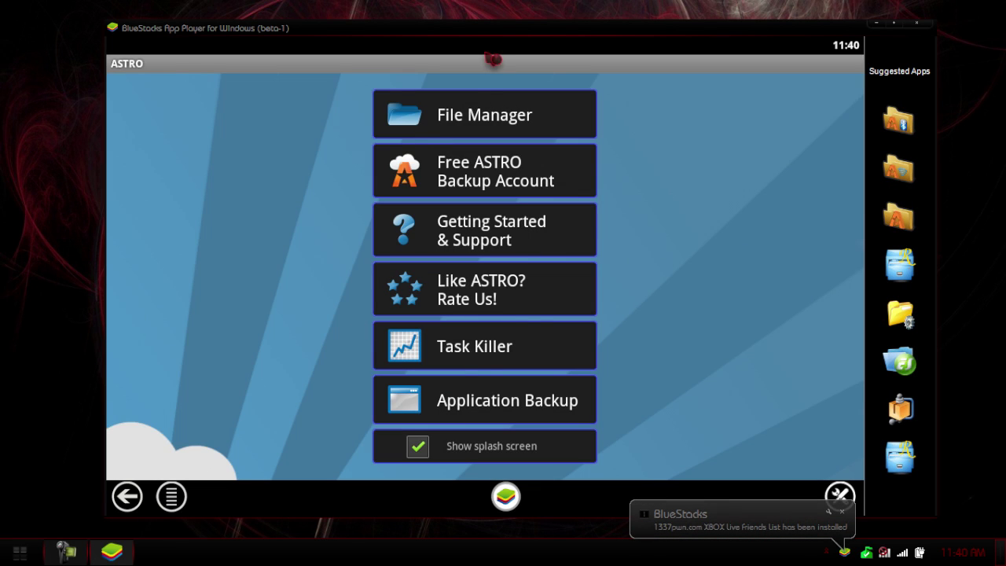
{"action": "left_click", "coordinate": [485, 115]}
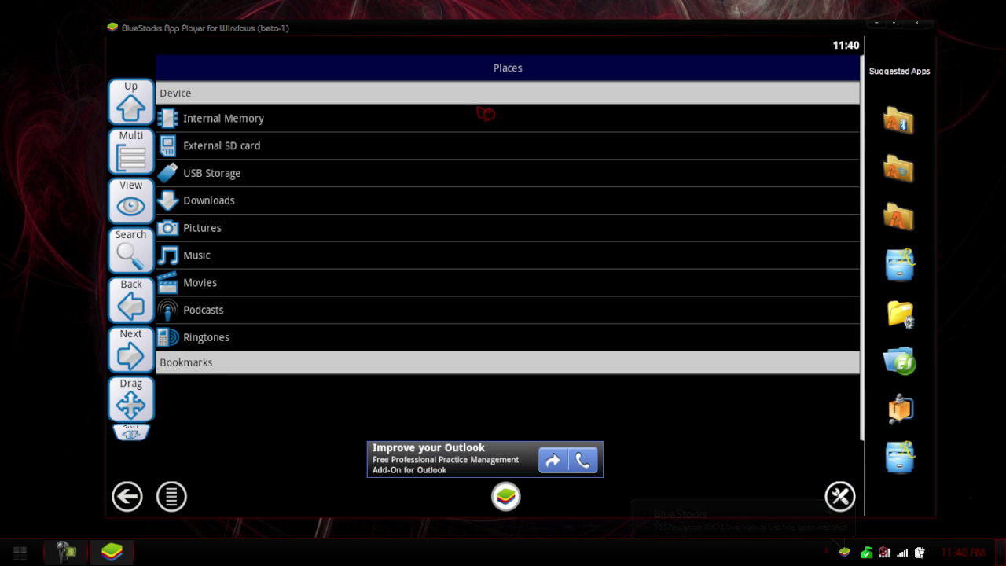
{"action": "left_click", "coordinate": [258, 119]}
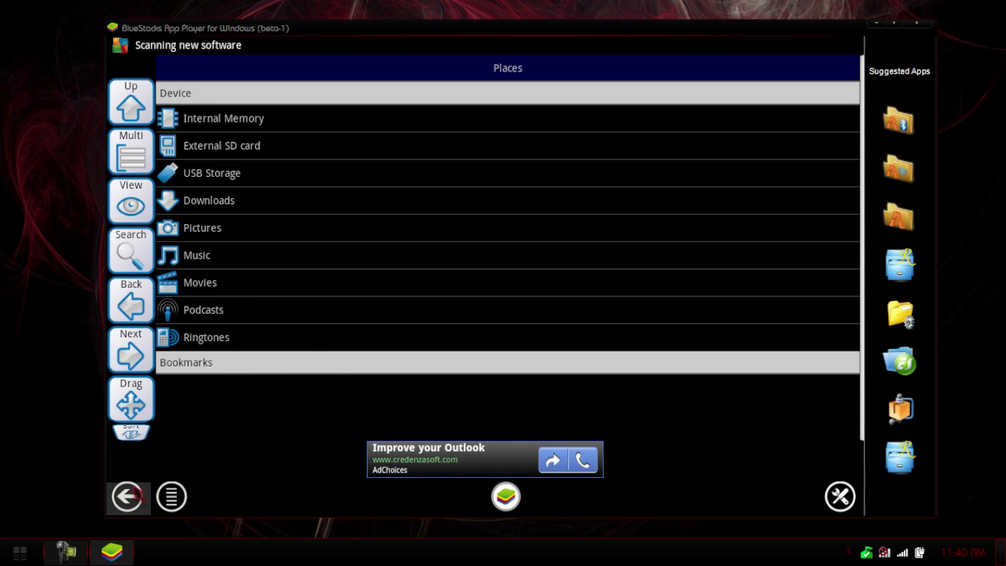
Back out of ASTRO to the BlueStacks home screen.
{"action": "left_click", "coordinate": [135, 494]}
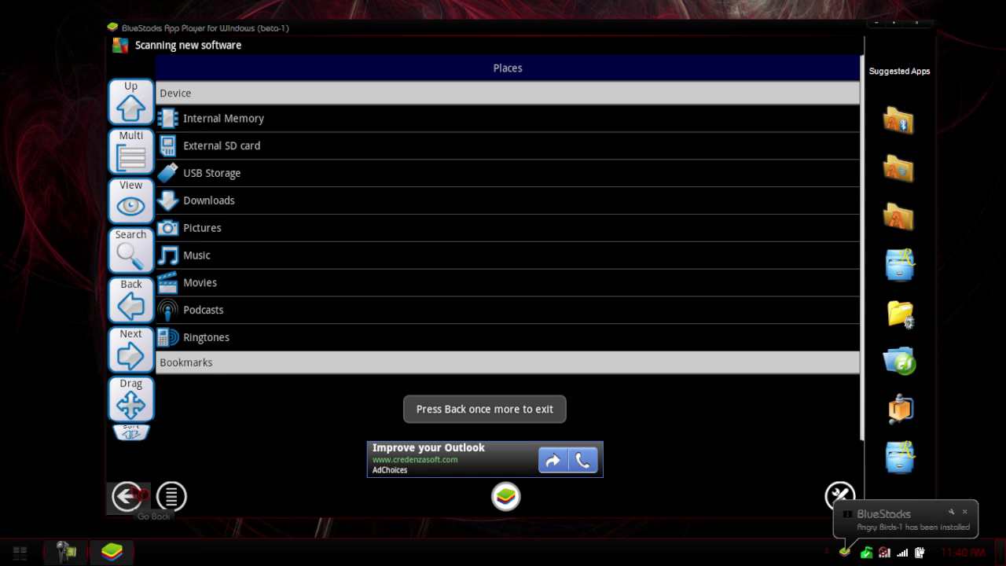
{"action": "left_click", "coordinate": [139, 495]}
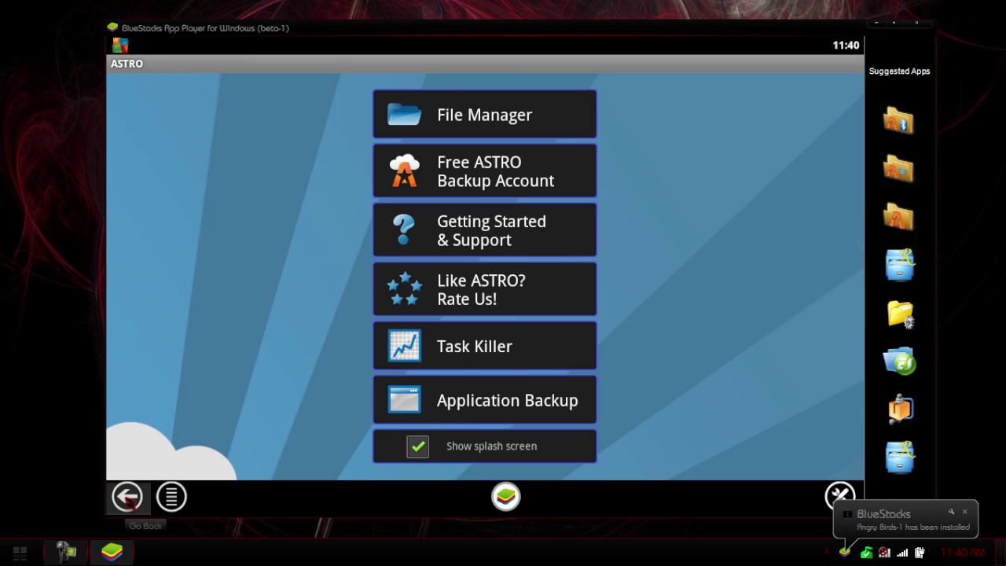
{"action": "left_click", "coordinate": [128, 497]}
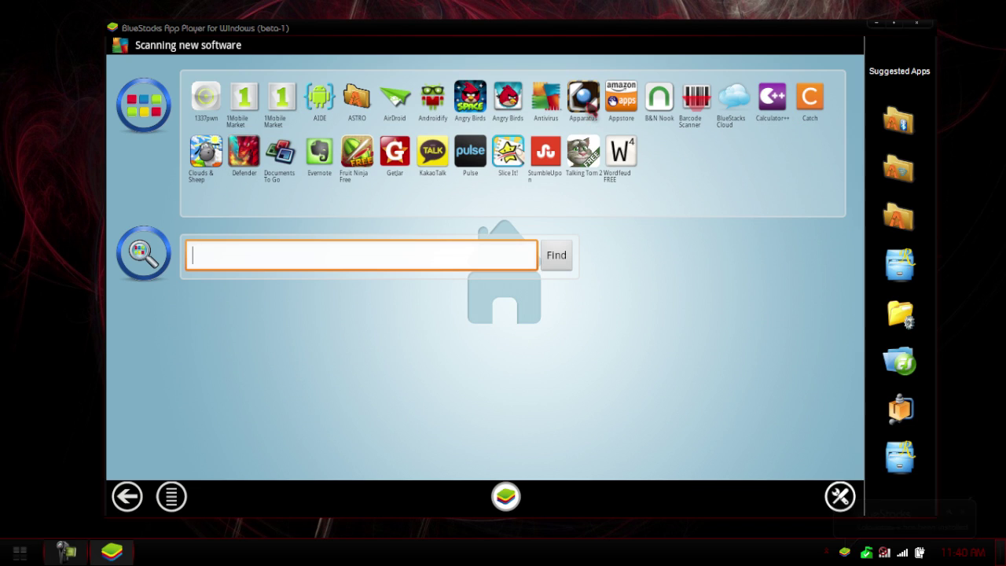
{"action": "left_click", "coordinate": [588, 107]}
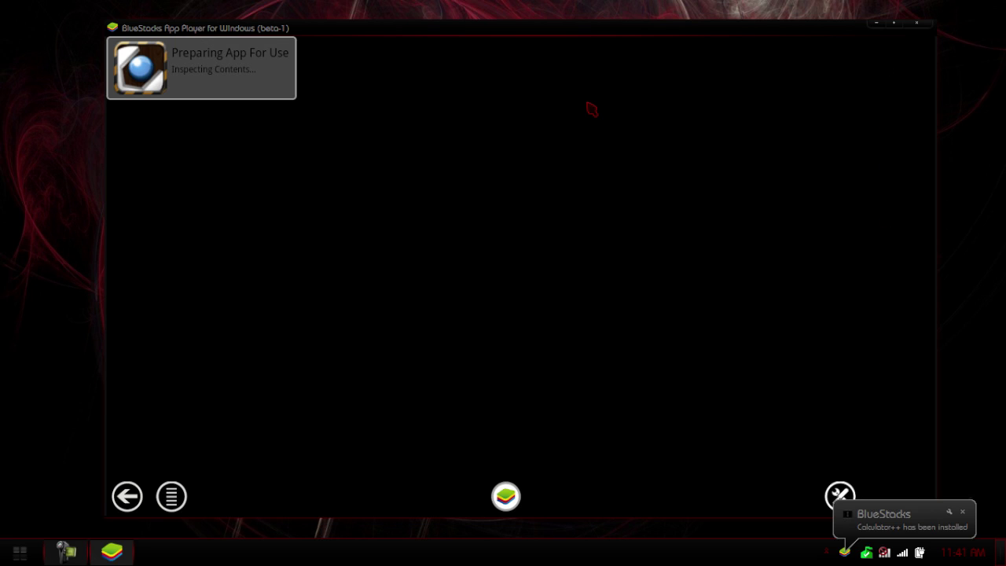